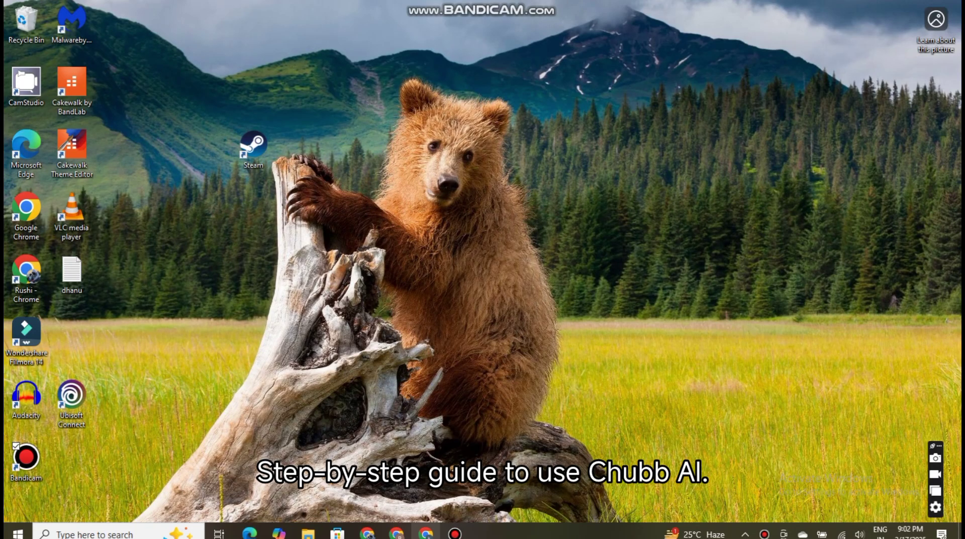
# Bring the Chrome window showing the chub.ai start page to the front
pyautogui.click(426, 533)
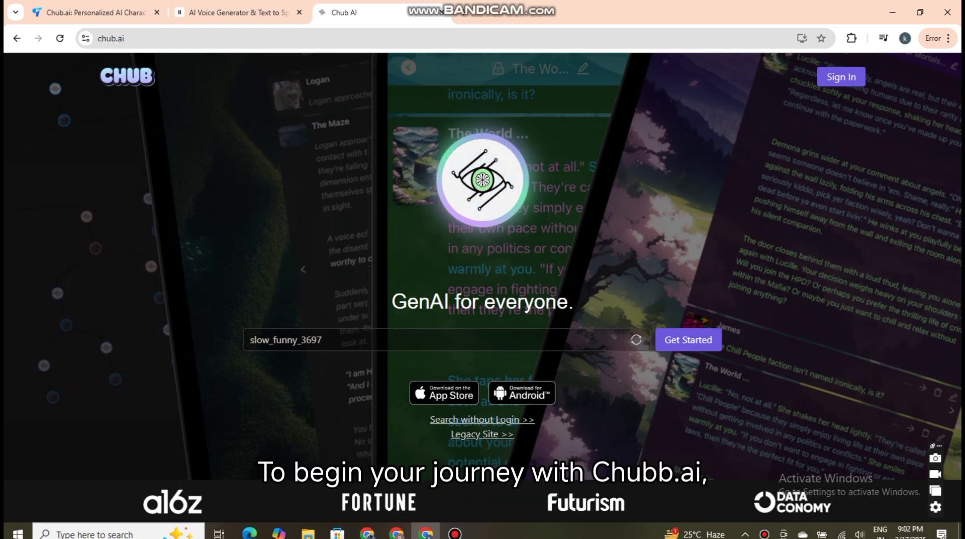
# Sign in to Chub.ai with a Google account from the account chooser
pyautogui.click(841, 77)
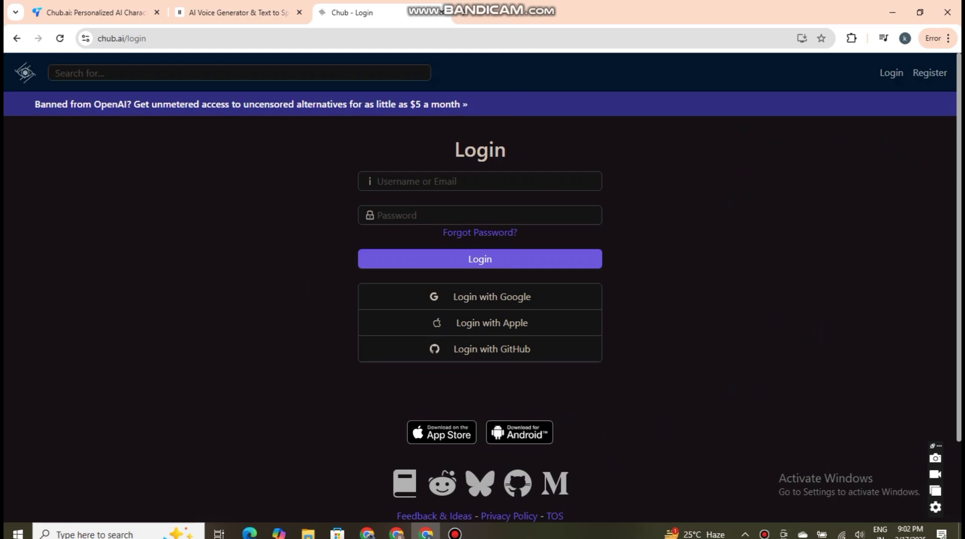
pyautogui.click(480, 296)
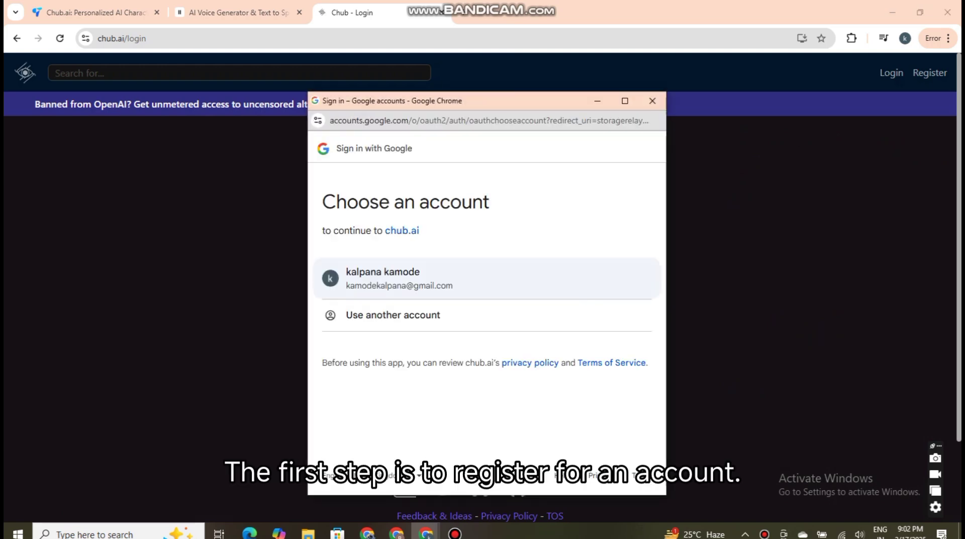
pyautogui.click(382, 278)
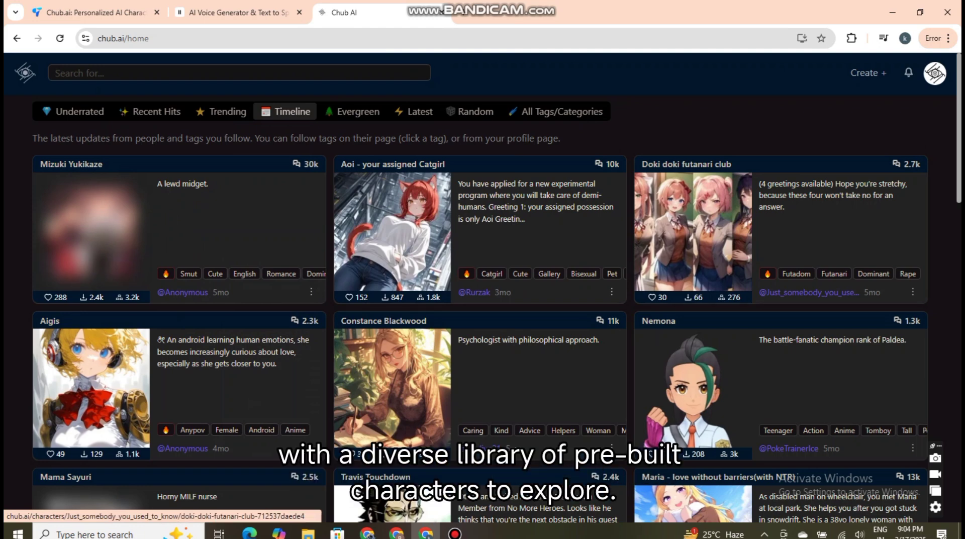
# Choose Character from the Create + menu to start a new character
pyautogui.click(868, 72)
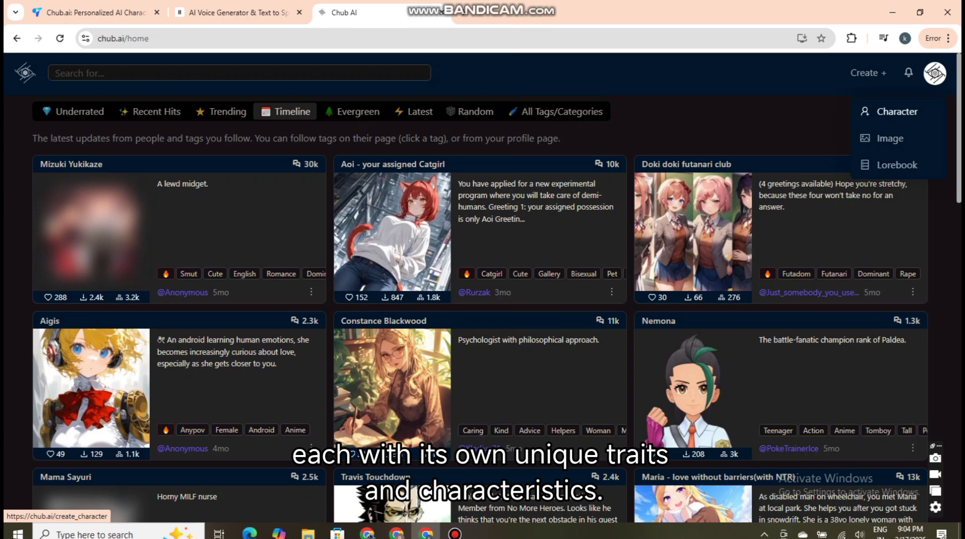
pyautogui.click(897, 111)
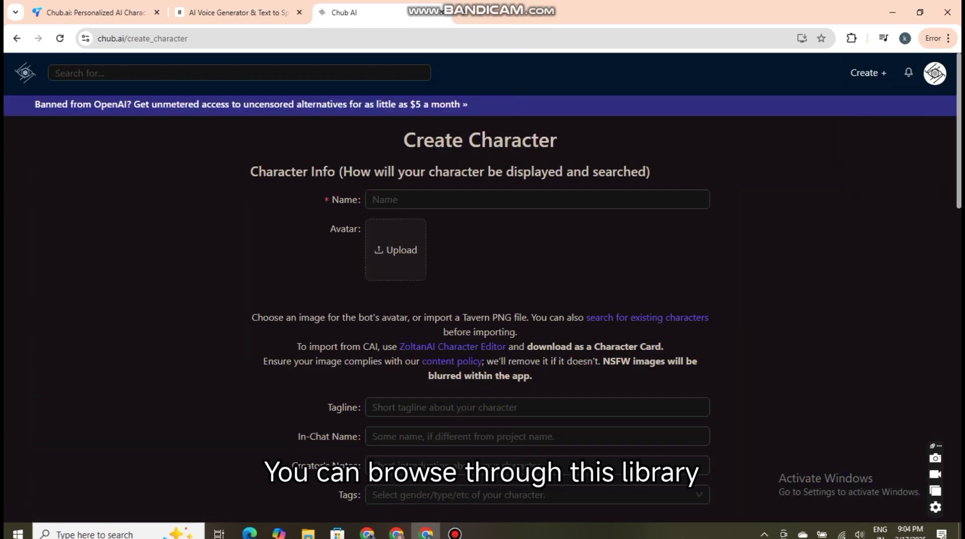
# Dismiss the tips popup and name the character 'kk', leaving the avatar empty
pyautogui.press('Return')
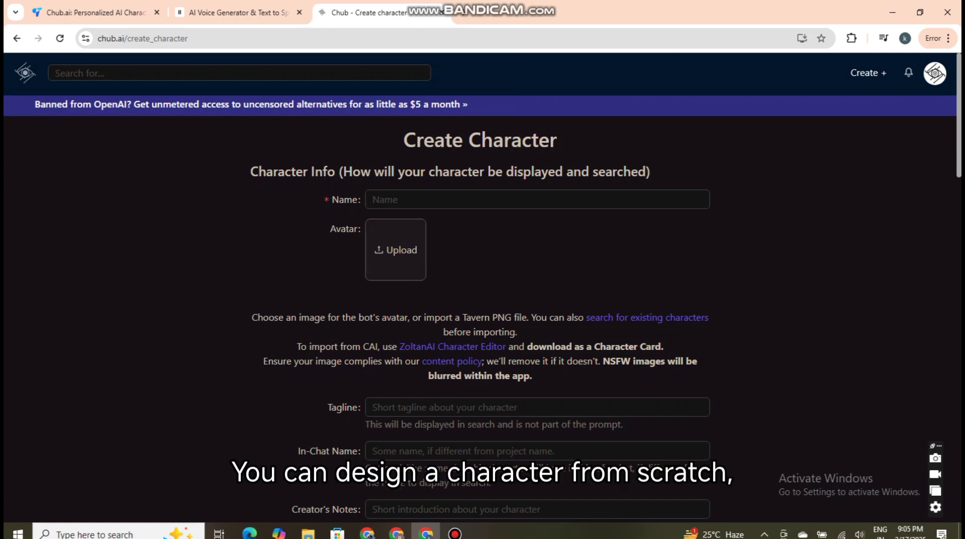
pyautogui.click(373, 200)
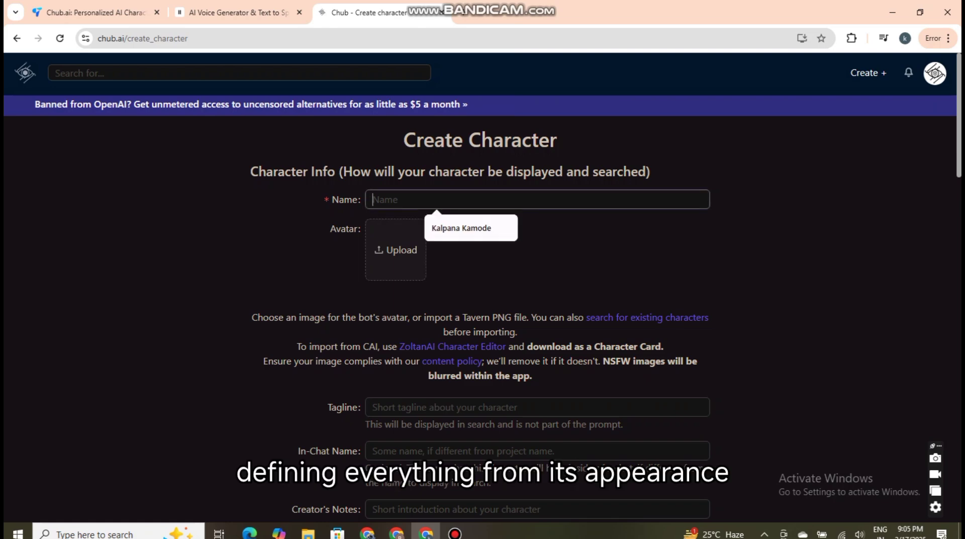
pyautogui.write('kk')
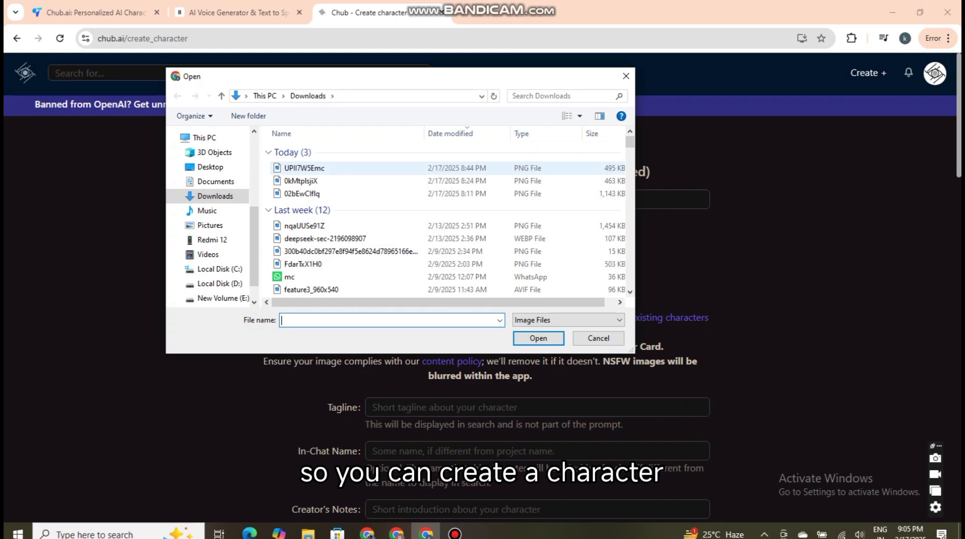
pyautogui.click(626, 76)
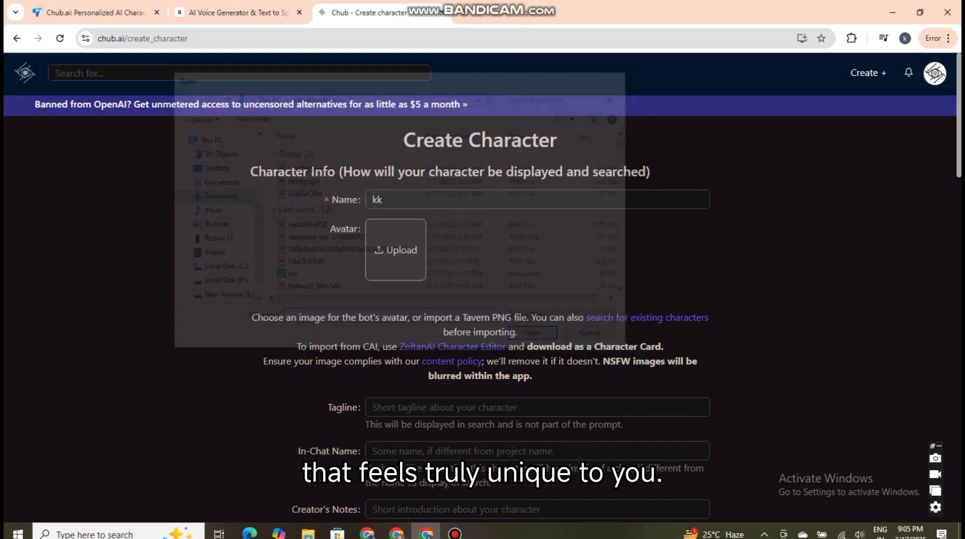
# Scroll through the Create Character form fields and its Advanced Definitions section
pyautogui.scroll(-5, 480, 301)
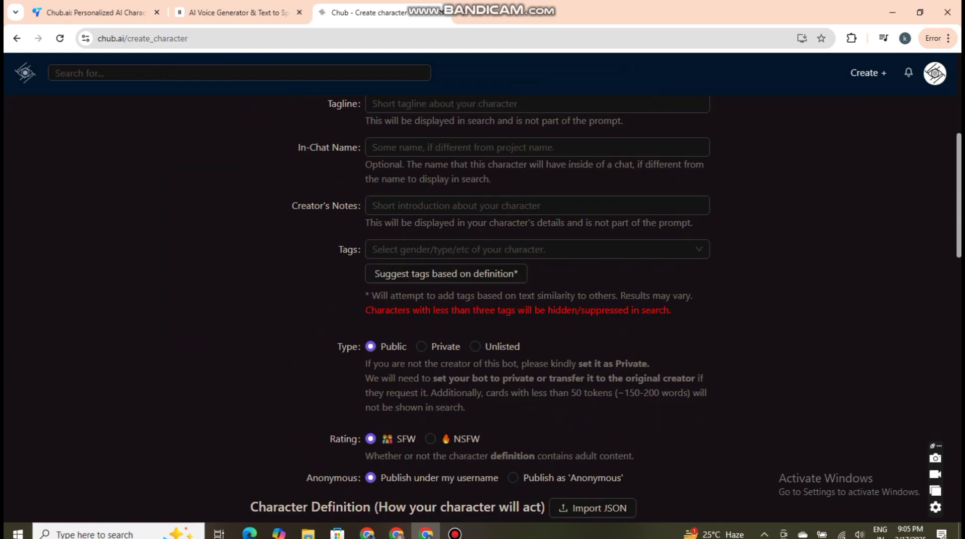
pyautogui.scroll(2, 480, 302)
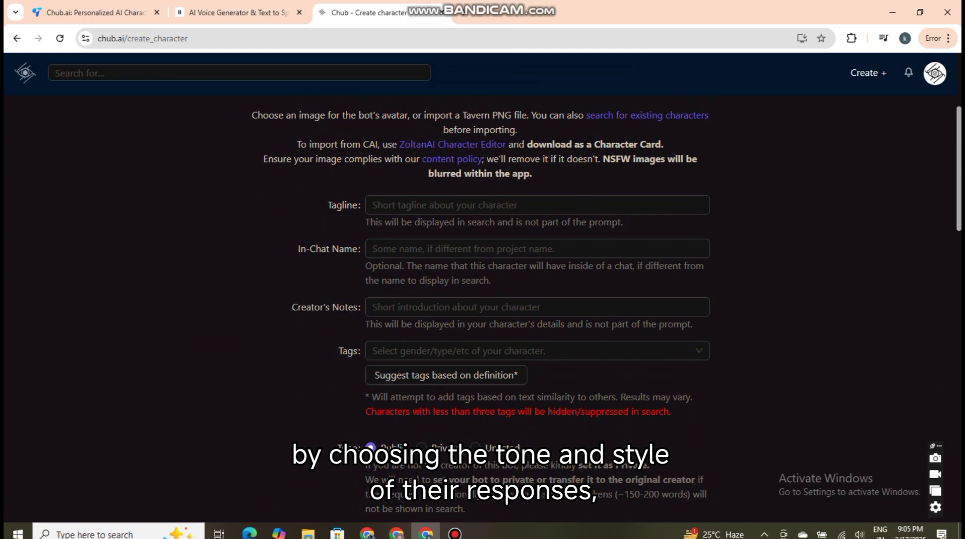
pyautogui.scroll(-2, 483, 307)
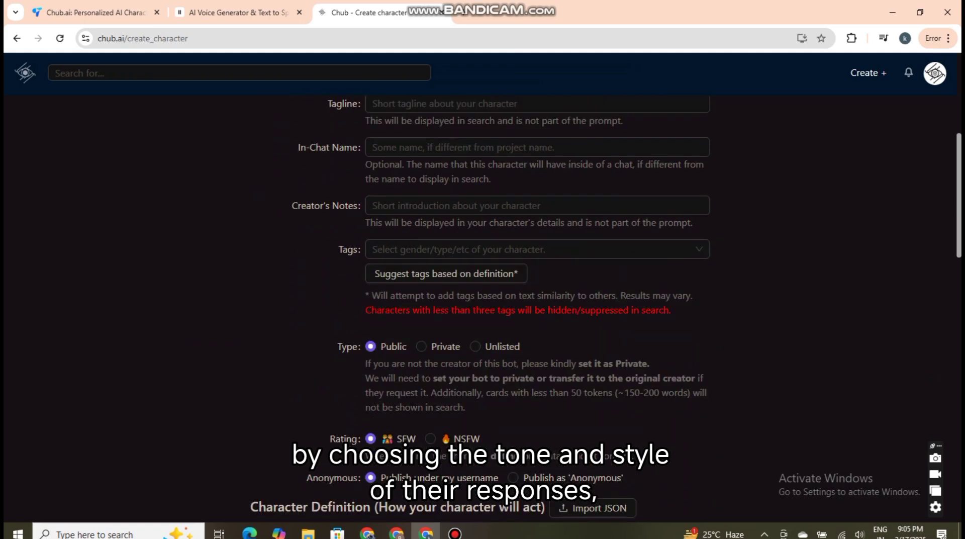
pyautogui.scroll(-2, 483, 306)
pyautogui.scroll(-2, 483, 307)
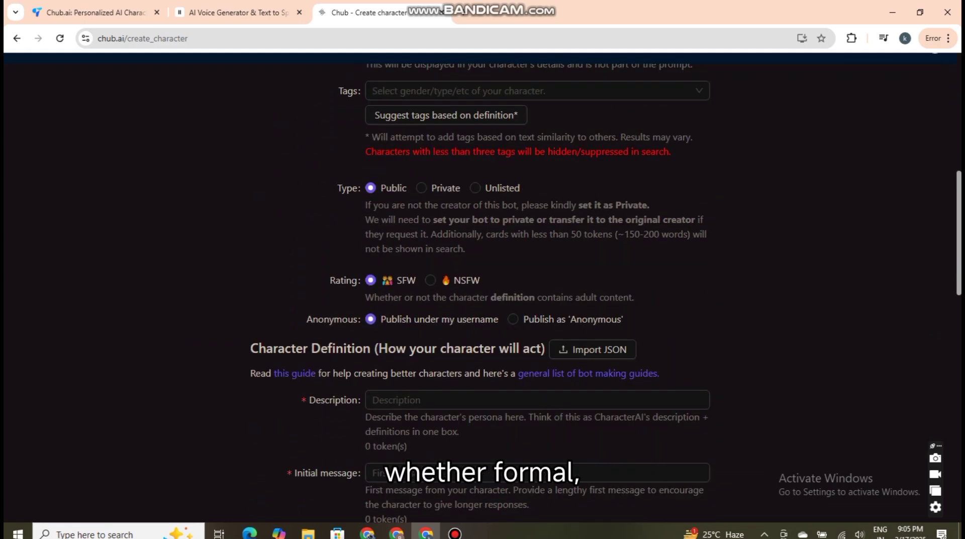
pyautogui.scroll(-2, 483, 307)
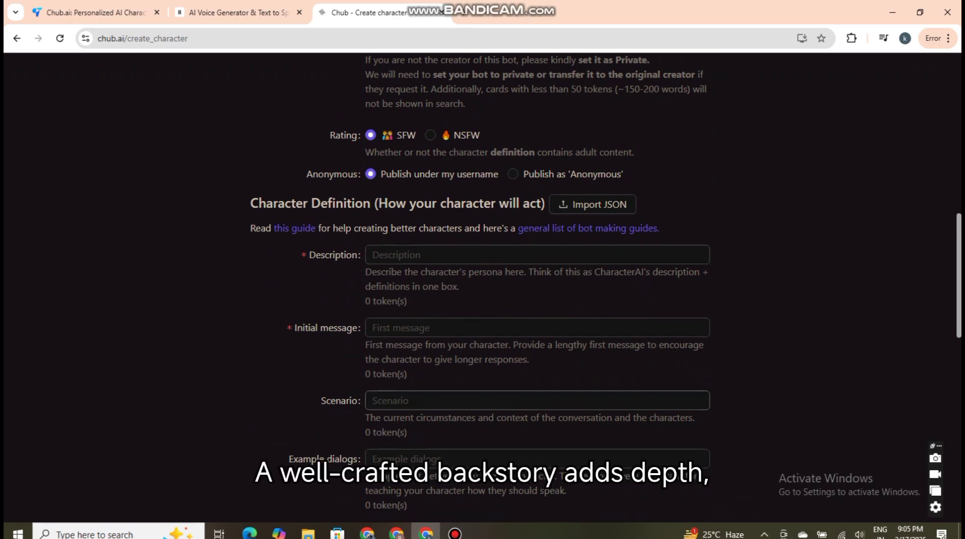
pyautogui.scroll(3, 482, 286)
pyautogui.scroll(1, 483, 287)
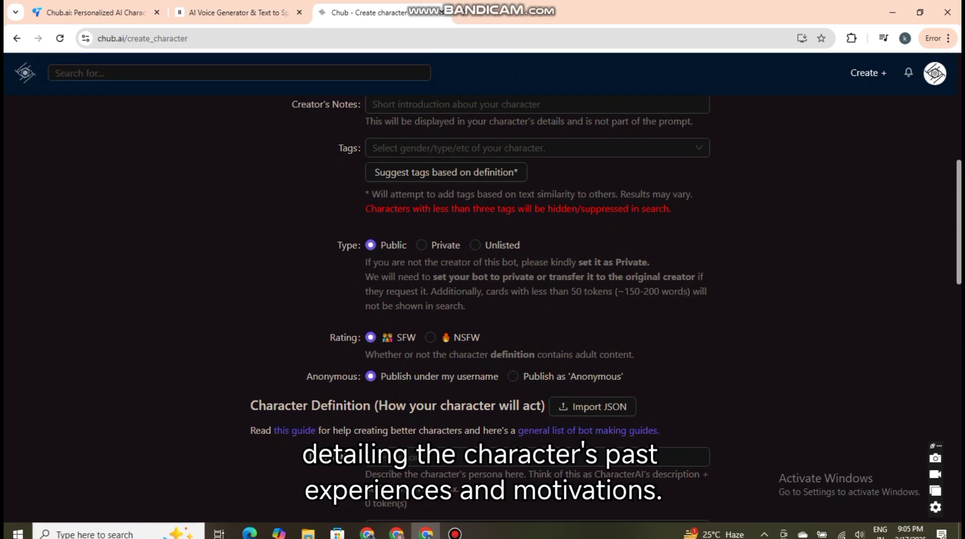
pyautogui.scroll(2, 483, 286)
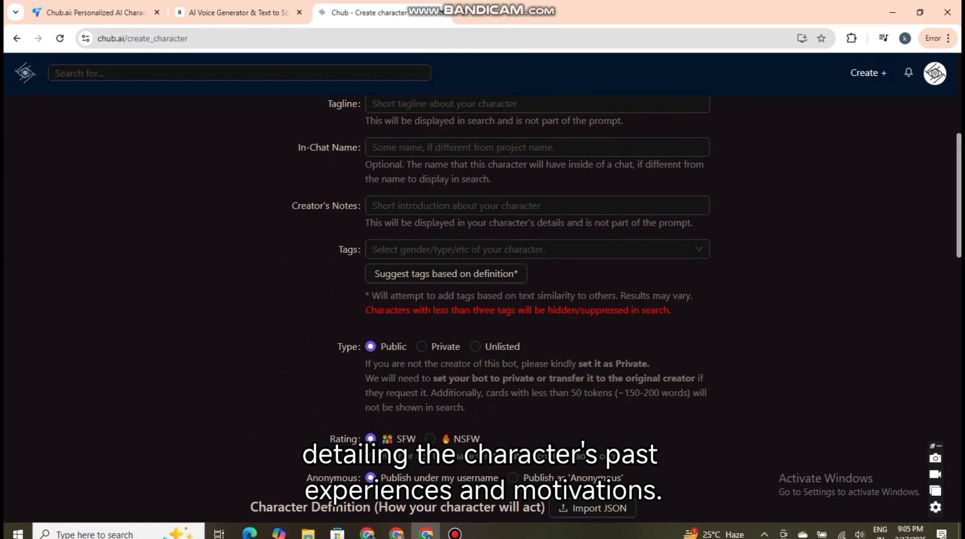
pyautogui.scroll(2, 482, 287)
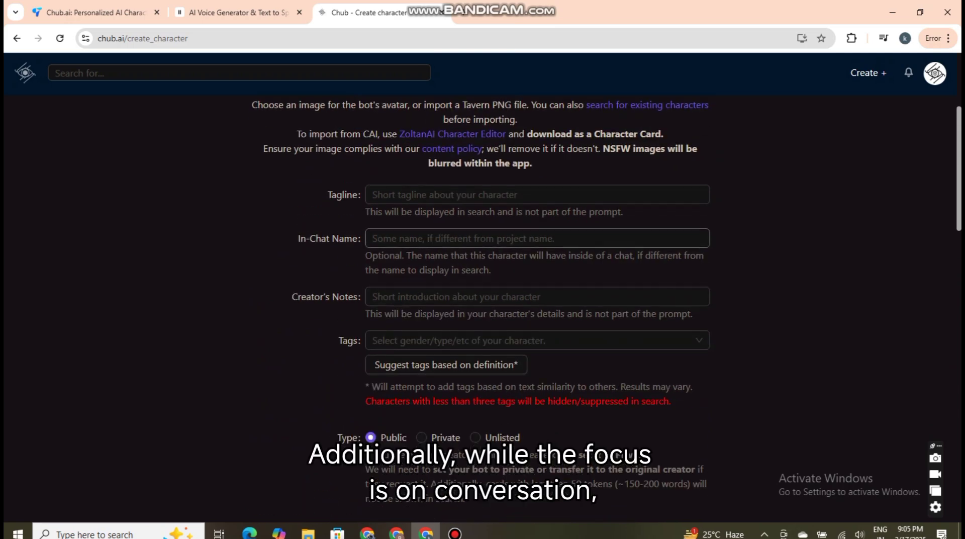
pyautogui.scroll(-8, 483, 287)
pyautogui.scroll(-6, 483, 286)
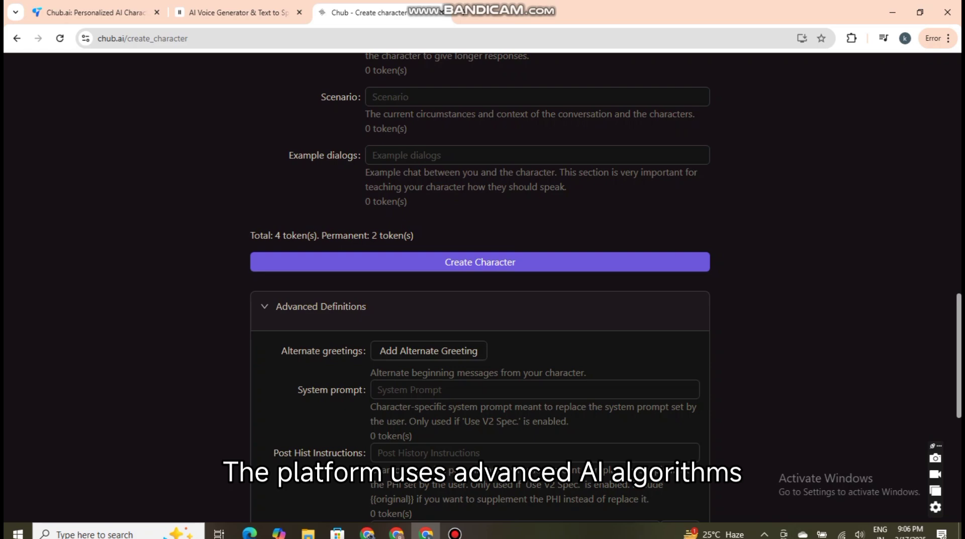
pyautogui.scroll(-8, 480, 287)
pyautogui.scroll(6, 480, 286)
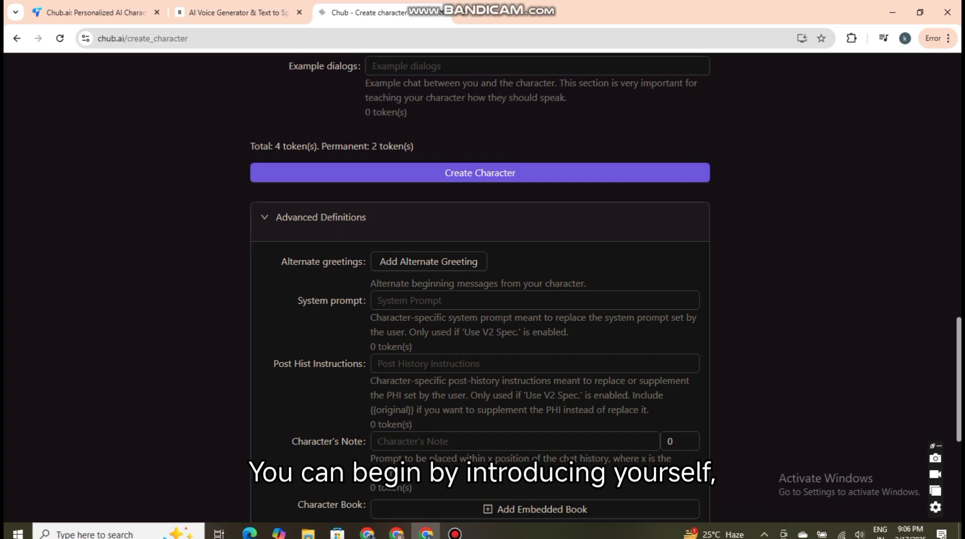
pyautogui.scroll(-2, 480, 287)
pyautogui.scroll(20, 480, 287)
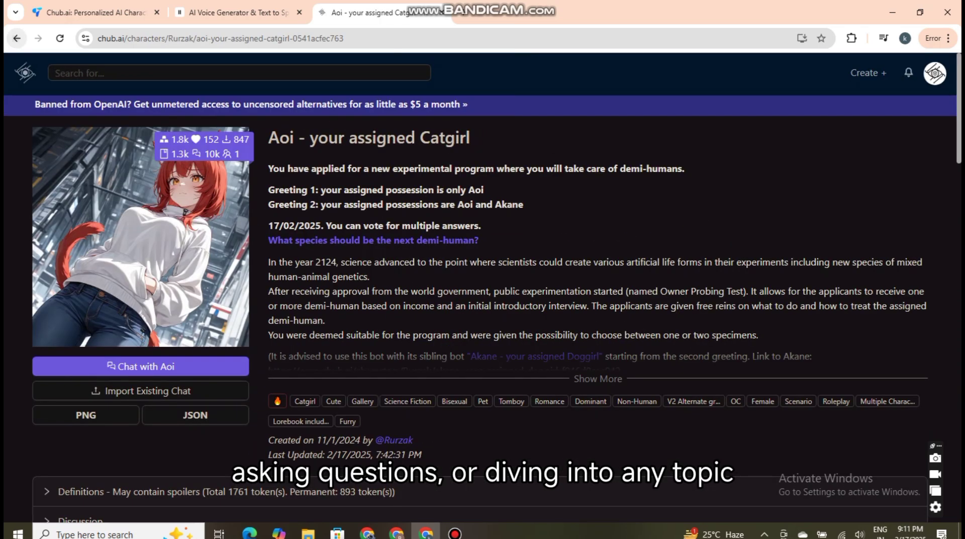
pyautogui.hotkey('alt', 'Left')
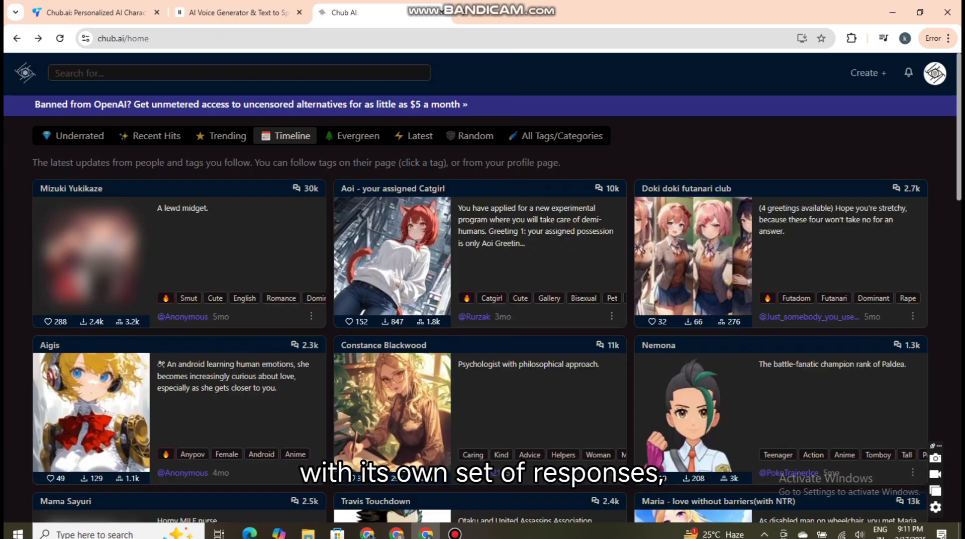
pyautogui.scroll(-10, 482, 282)
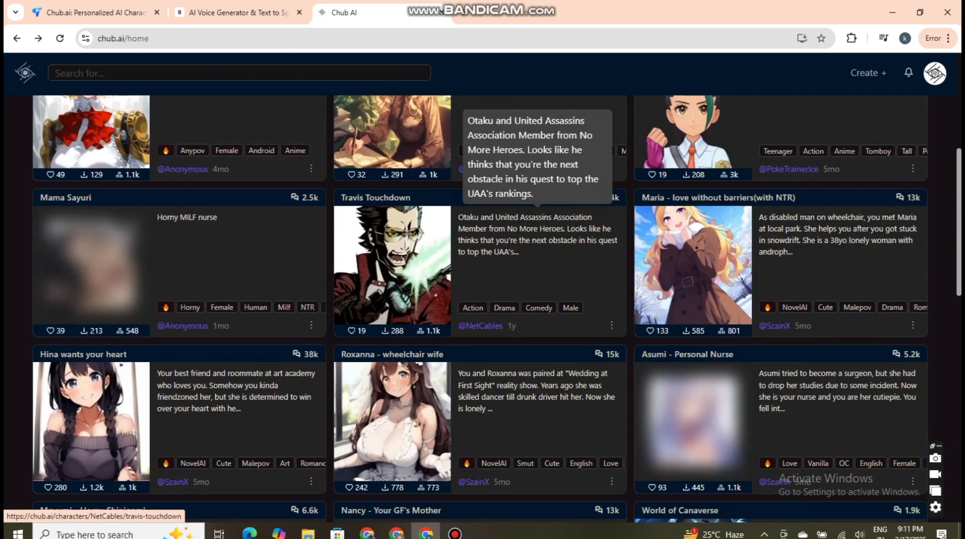
pyautogui.scroll(2, 483, 282)
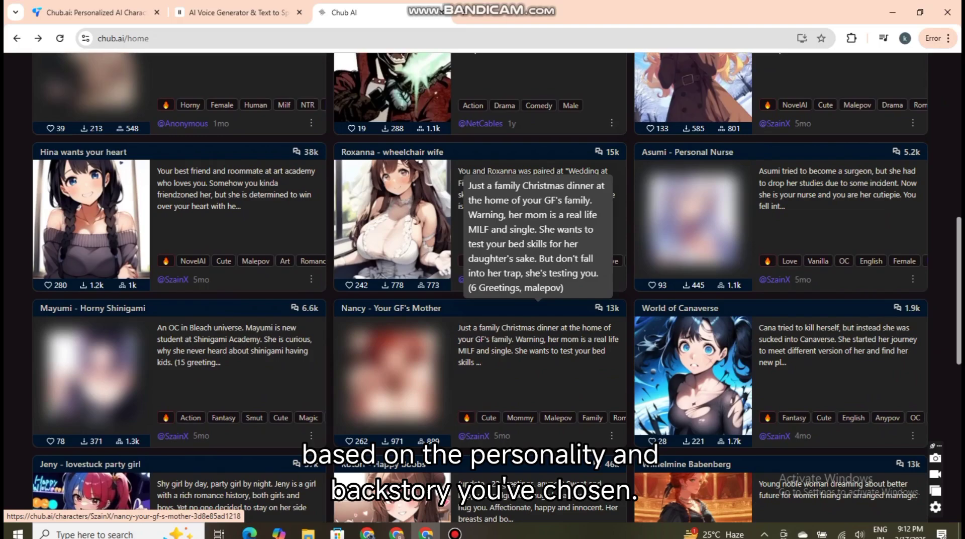
pyautogui.click(168, 204)
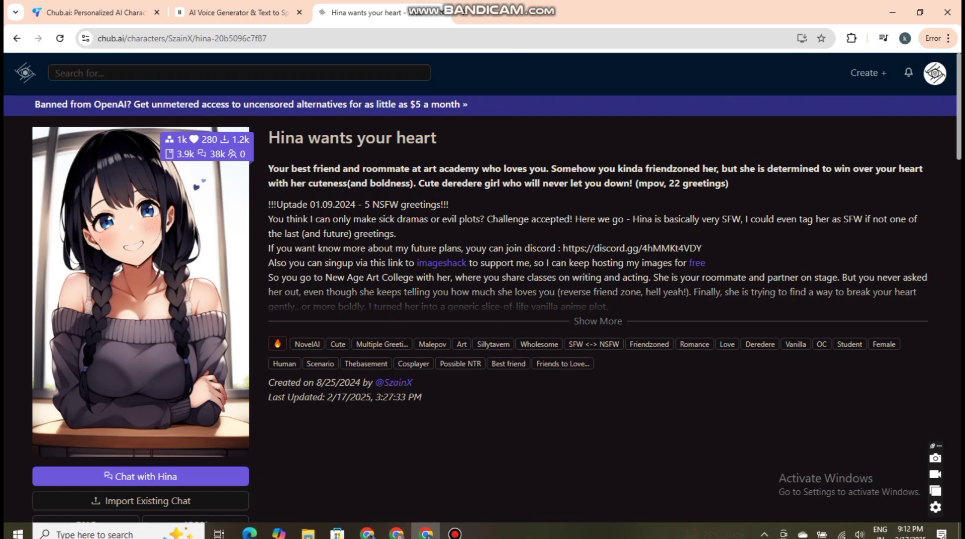
pyautogui.scroll(-2, 141, 291)
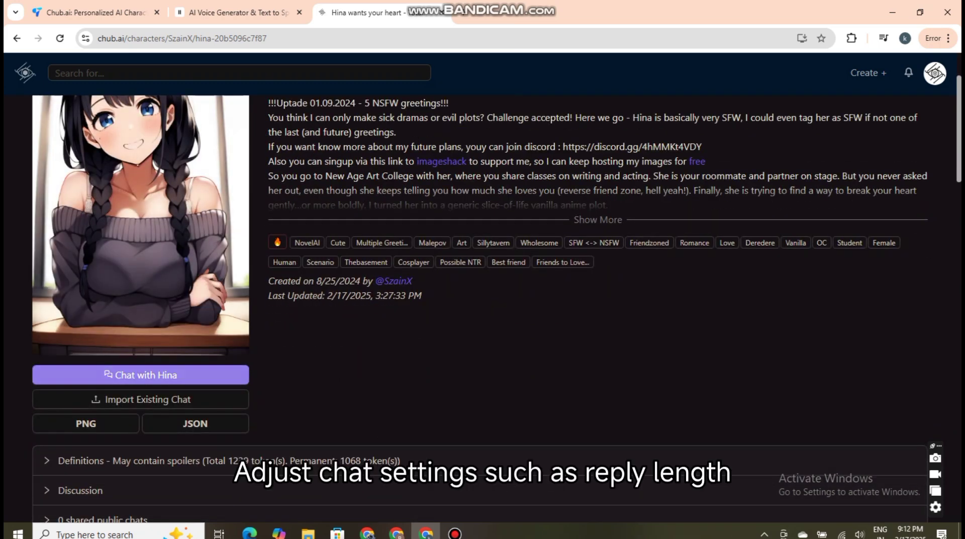
pyautogui.scroll(2, 483, 301)
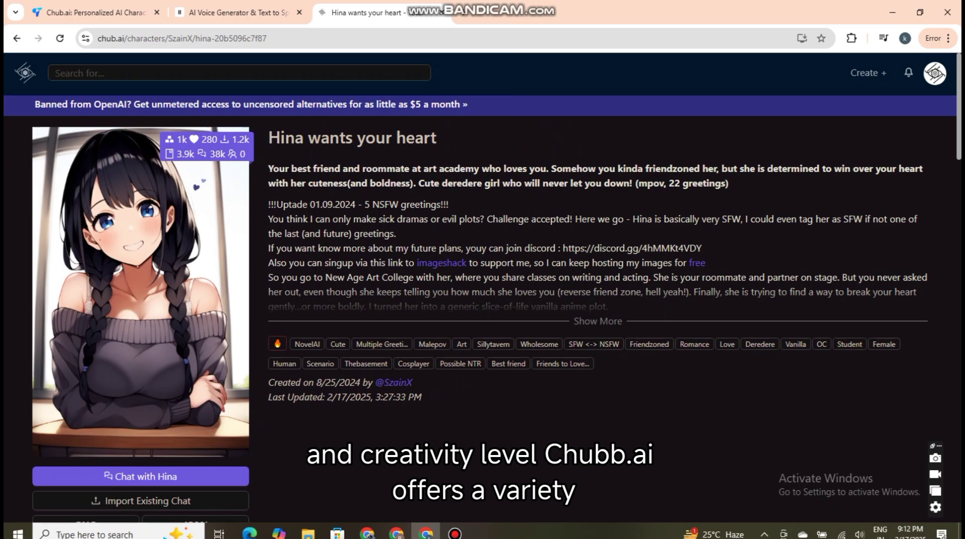
pyautogui.scroll(-4, 482, 301)
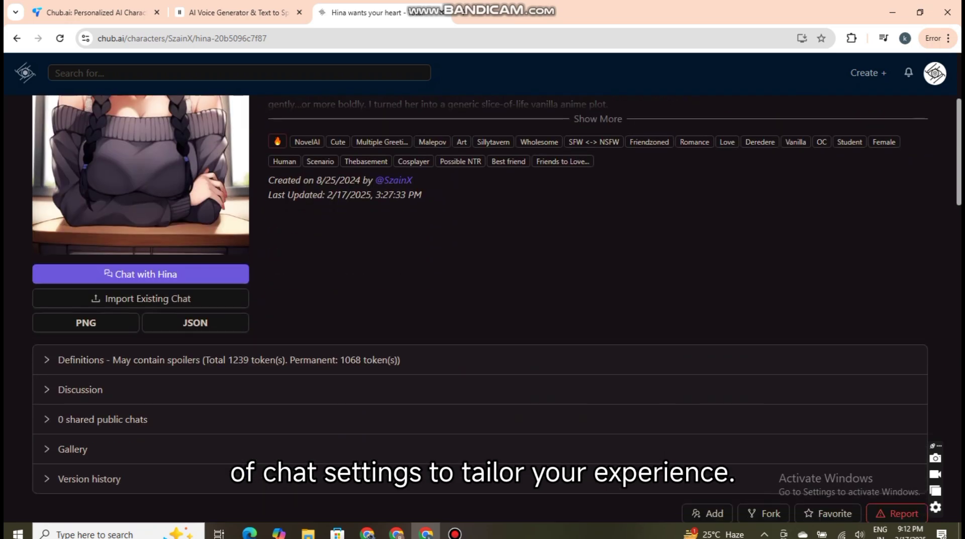
pyautogui.scroll(-12, 482, 301)
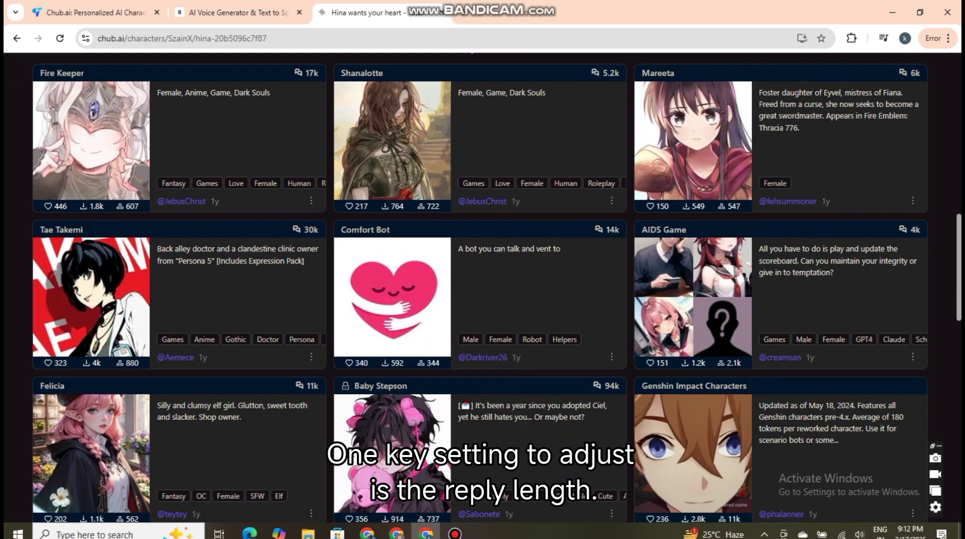
pyautogui.scroll(12, 482, 302)
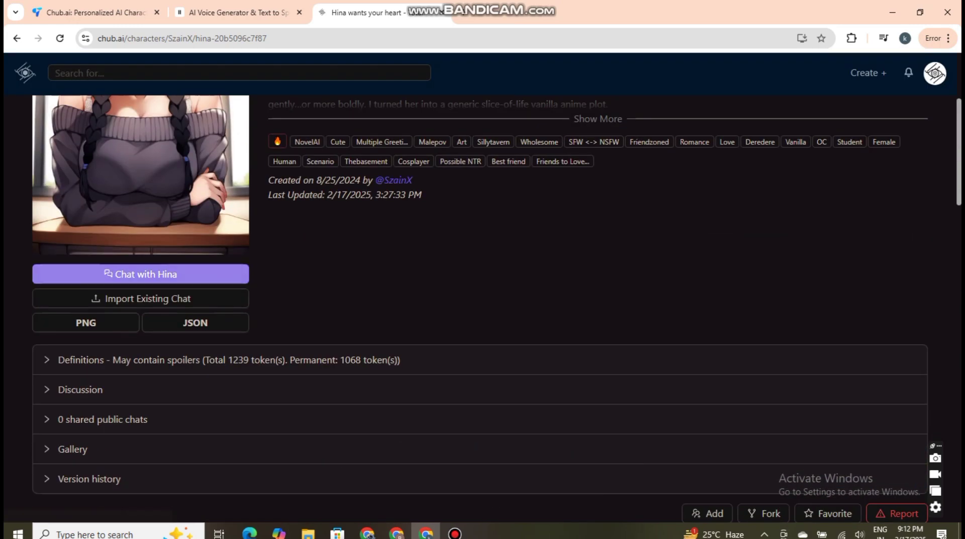
pyautogui.scroll(5, 482, 302)
pyautogui.scroll(-3, 483, 302)
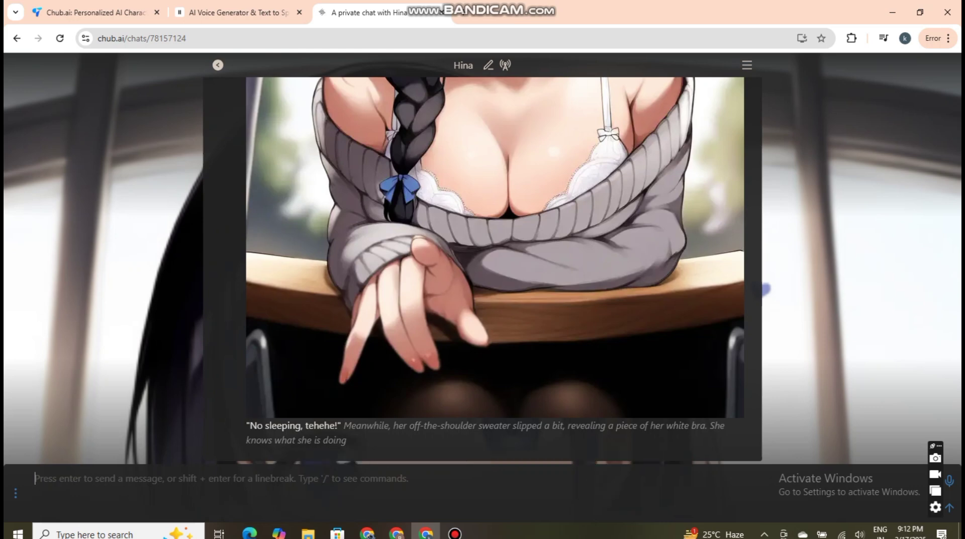
# Send 'hi' to Hina, then send the random string '79o65' after her reply
pyautogui.write('hi')
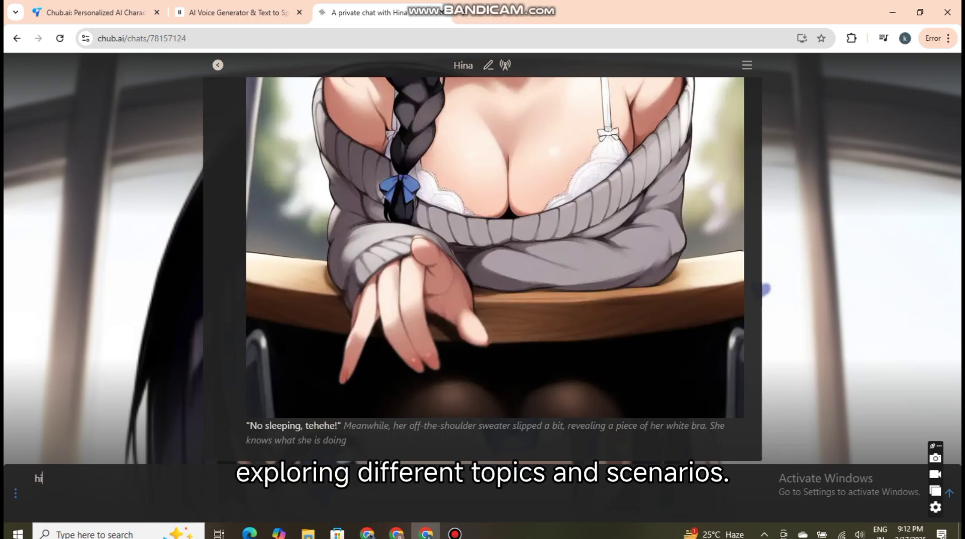
pyautogui.press('Return')
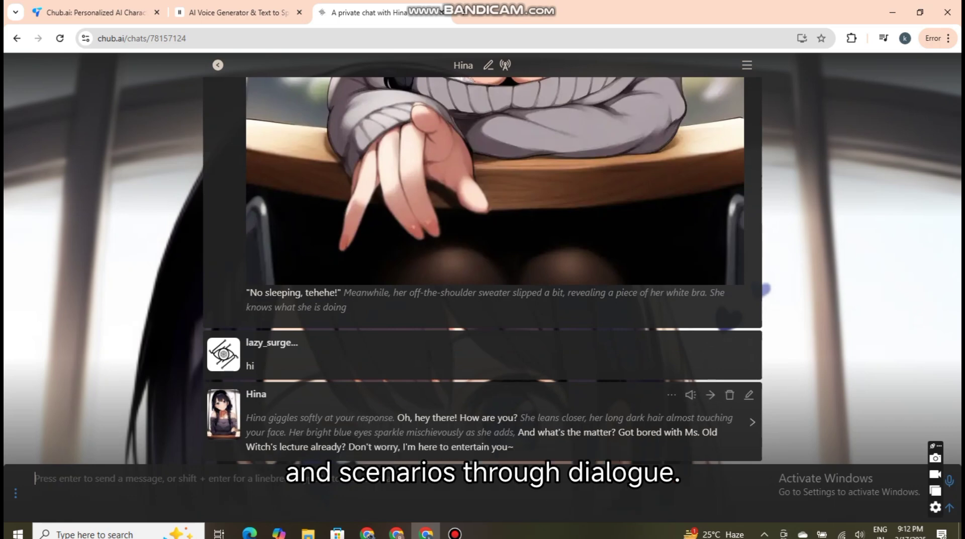
pyautogui.moveTo(245, 417); pyautogui.dragTo(513, 447)
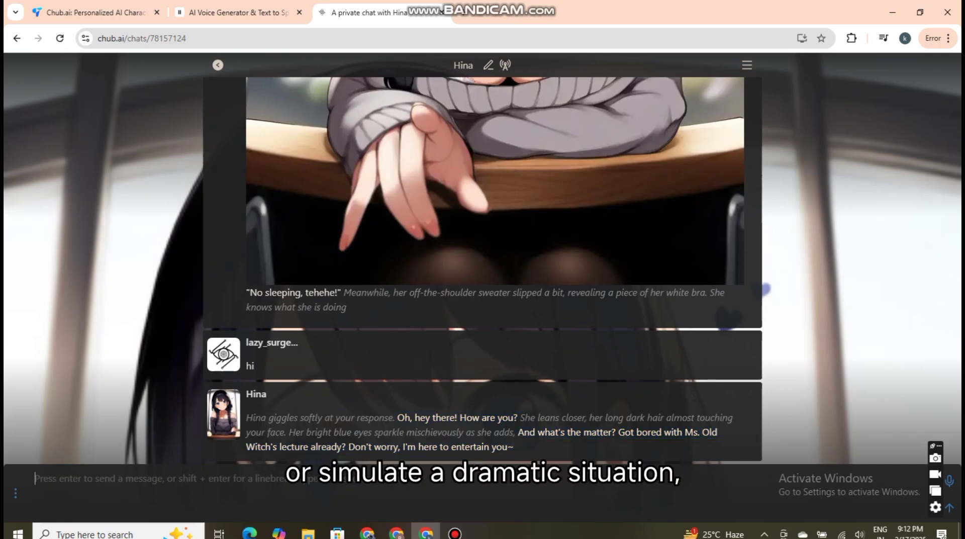
pyautogui.write('79o6590t97079p80')
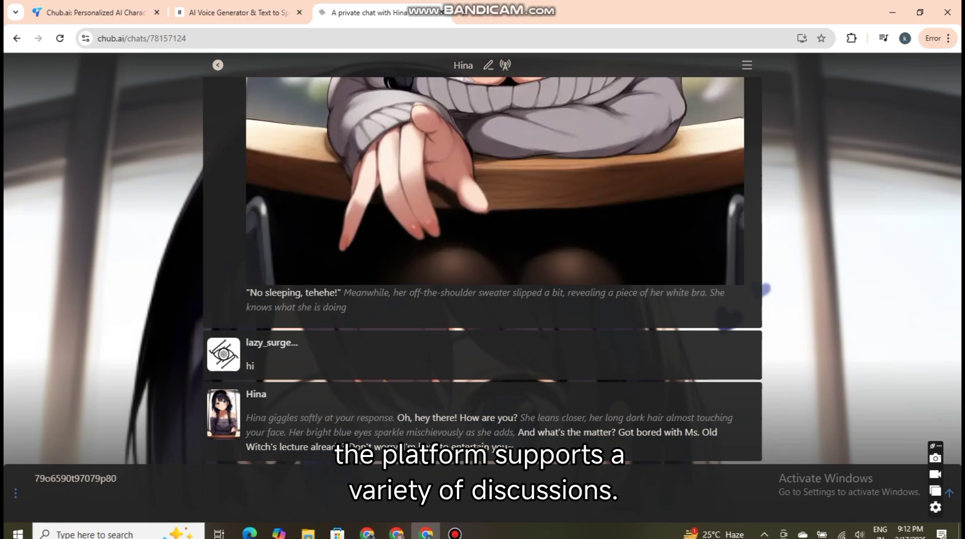
pyautogui.press('Return')
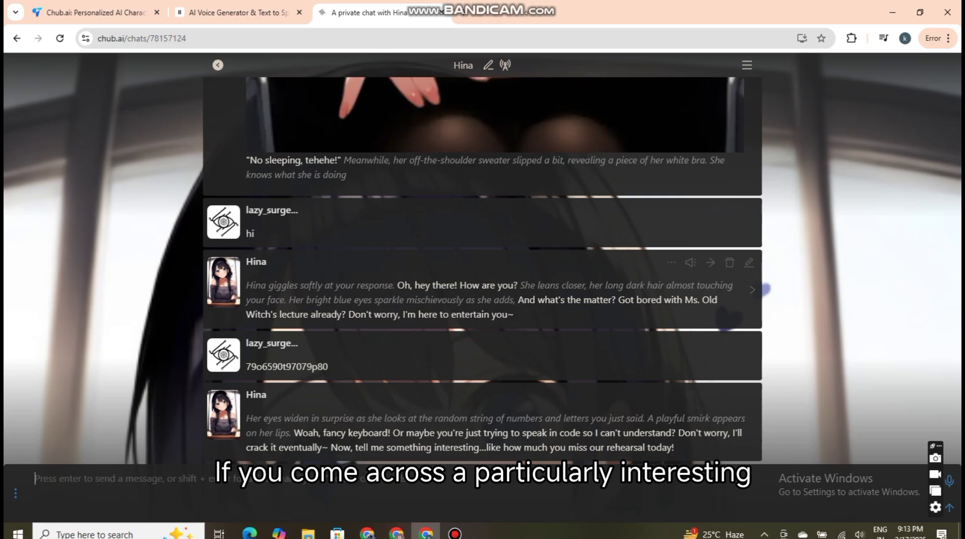
# Reread the chat, highlighting its opening paragraph, then return to Hina's character page
pyautogui.scroll(10, 483, 302)
pyautogui.scroll(2, 483, 302)
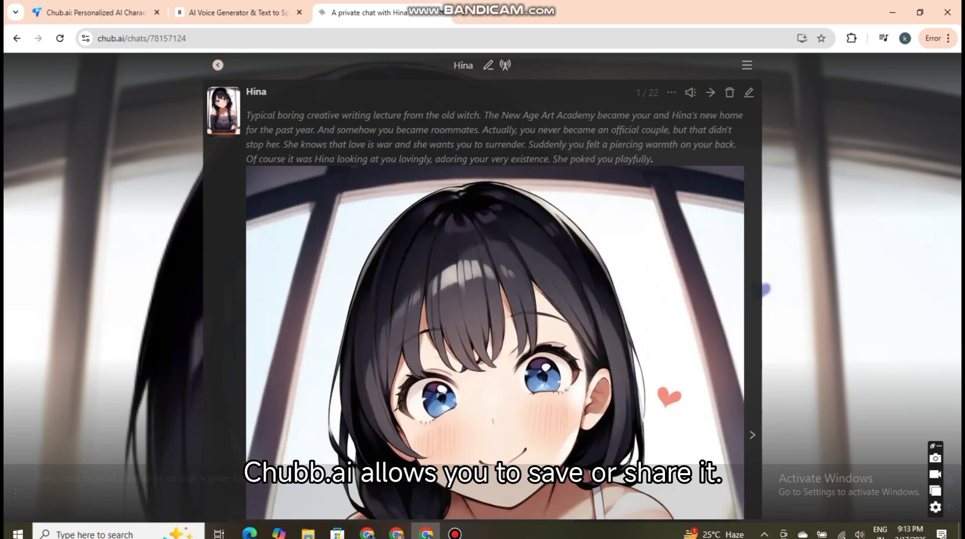
pyautogui.moveTo(245, 115); pyautogui.dragTo(698, 145)
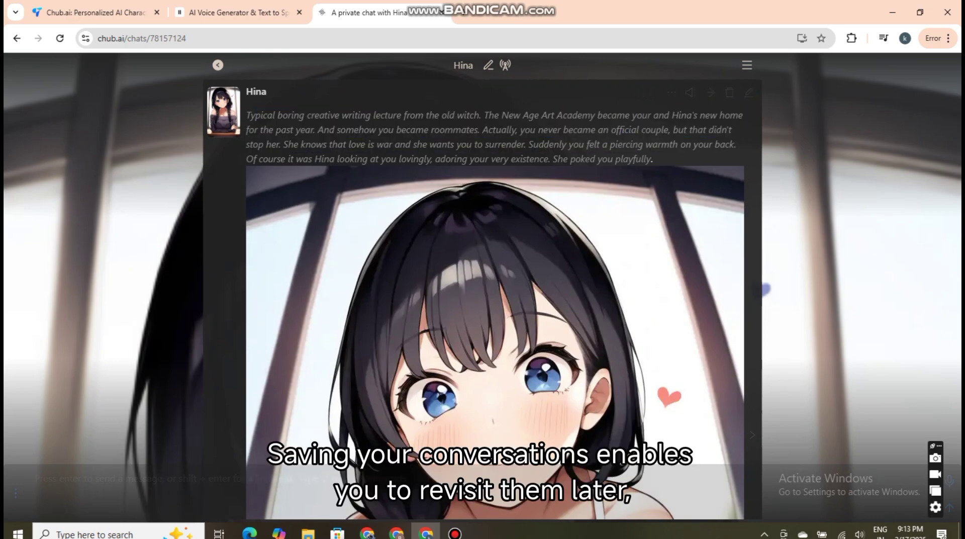
pyautogui.scroll(-6, 495, 296)
pyautogui.scroll(-6, 495, 296)
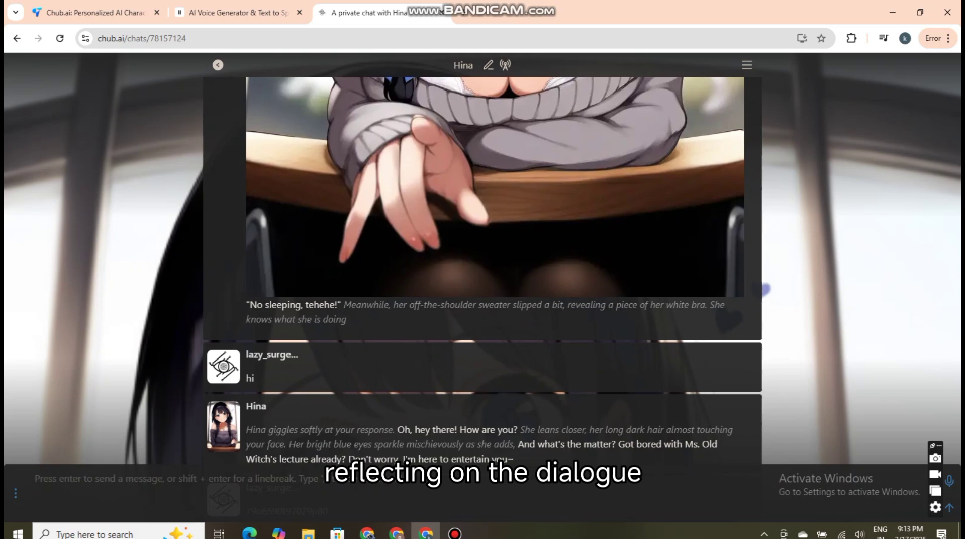
pyautogui.scroll(-3, 482, 272)
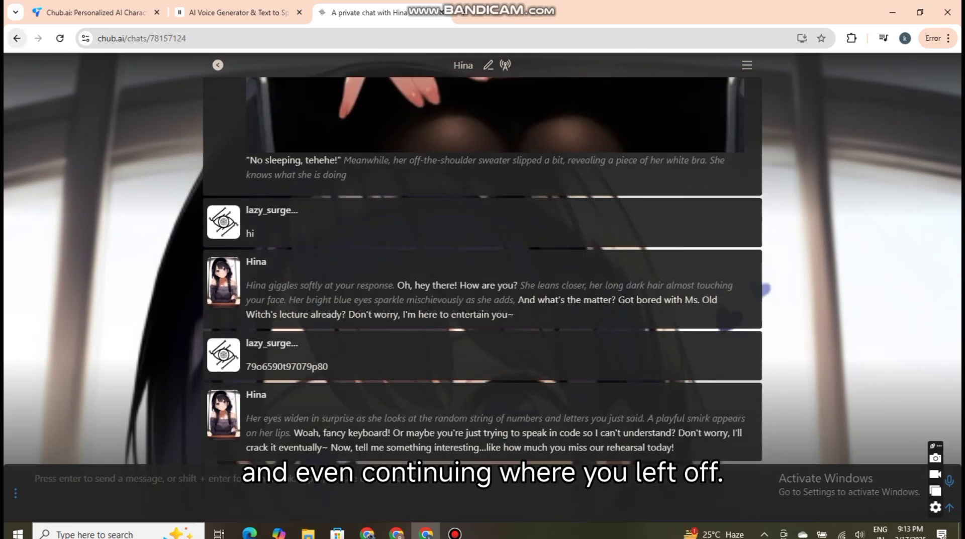
pyautogui.hotkey('alt', 'Left')
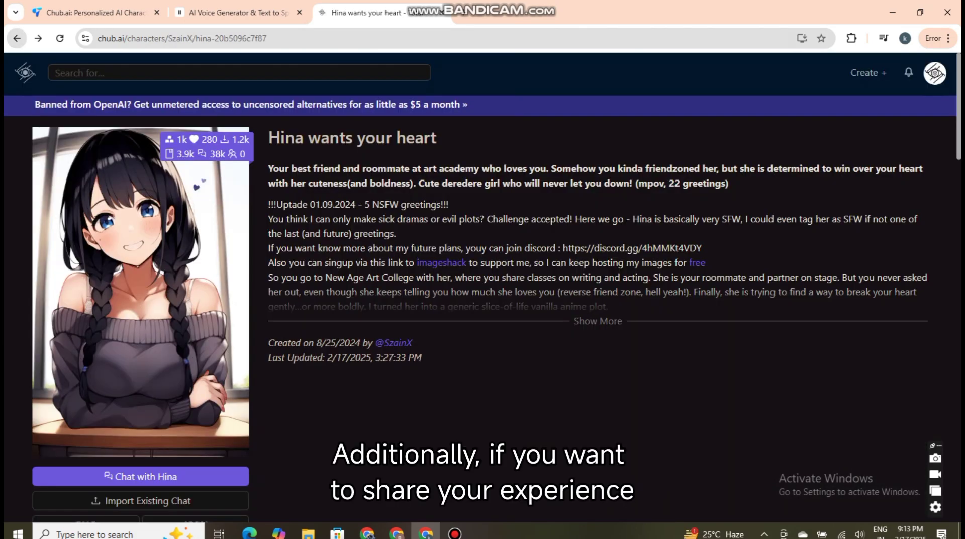
# Return to the Chub.ai home page and scroll down the Timeline and back up
pyautogui.hotkey('alt', 'Left')
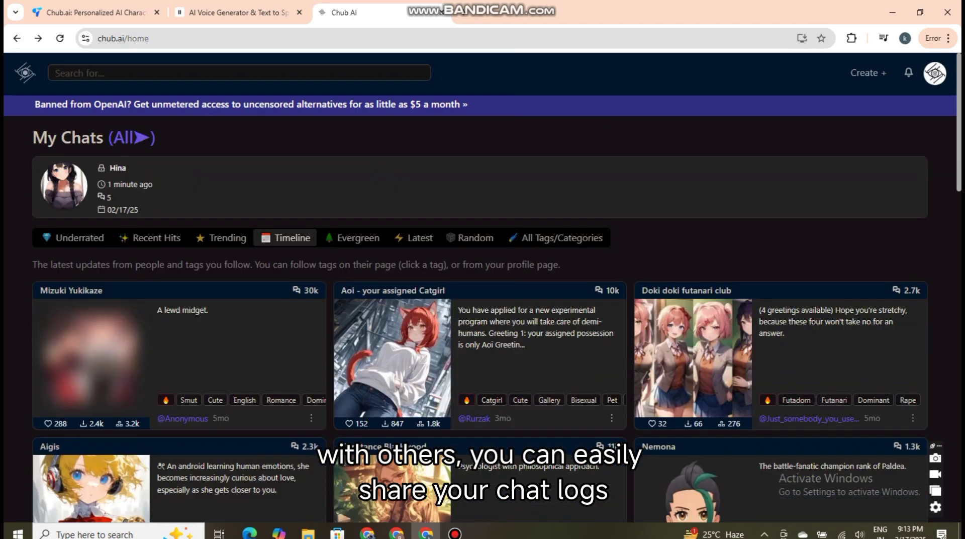
pyautogui.scroll(-4, 232, 264)
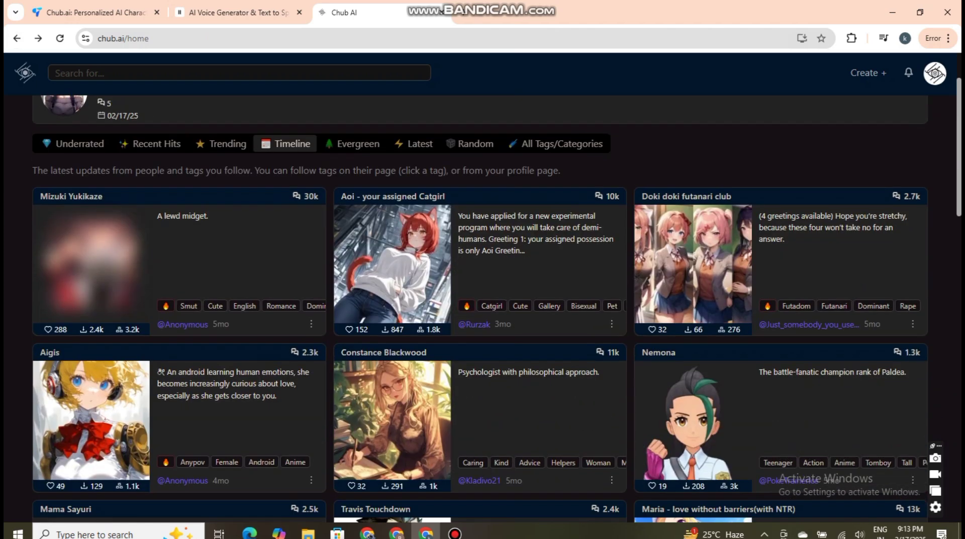
pyautogui.scroll(-4, 232, 264)
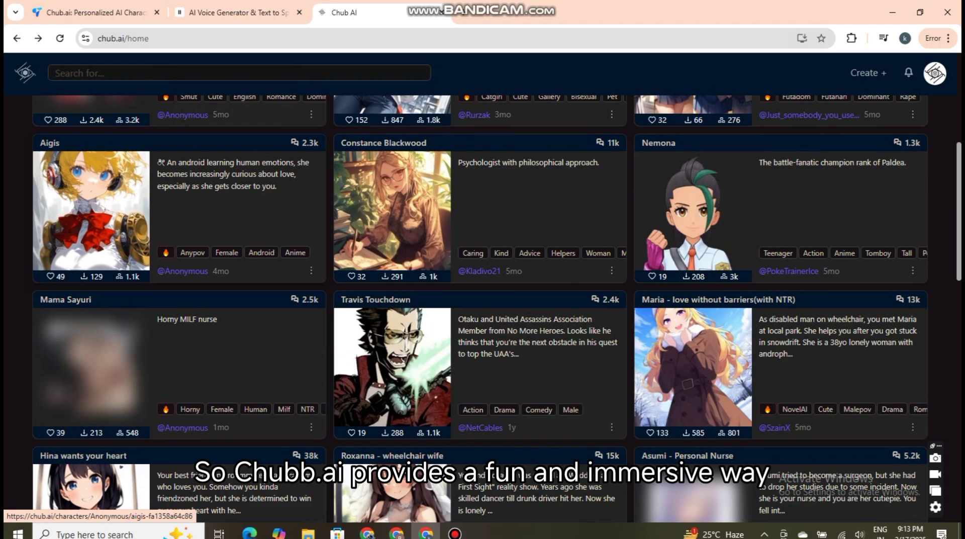
pyautogui.scroll(-5, 255, 234)
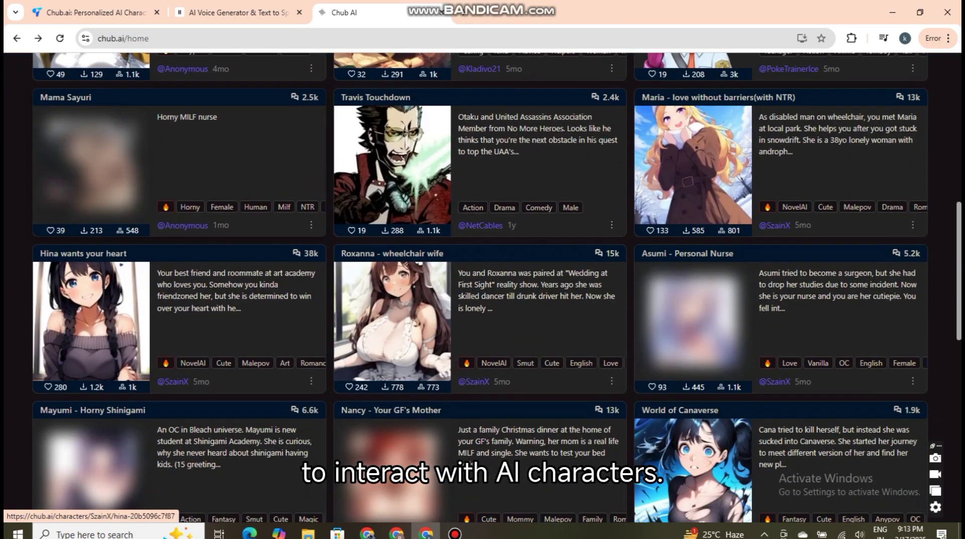
pyautogui.scroll(-6, 255, 235)
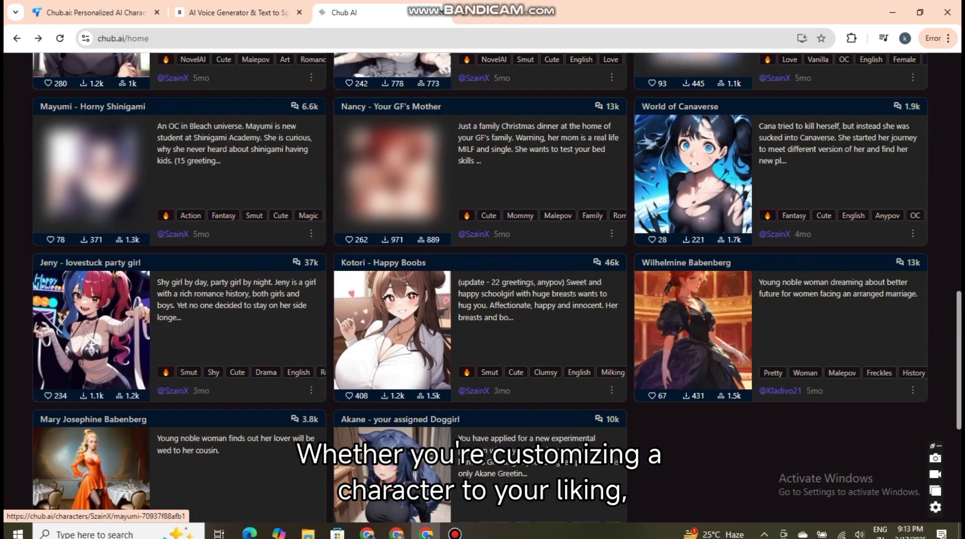
pyautogui.scroll(-2, 256, 234)
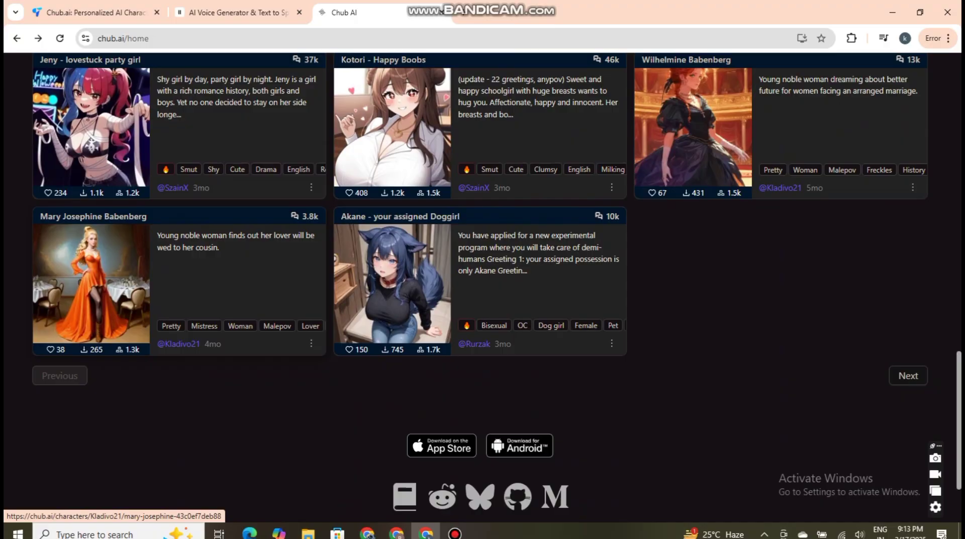
pyautogui.scroll(10, 256, 234)
pyautogui.scroll(6, 256, 234)
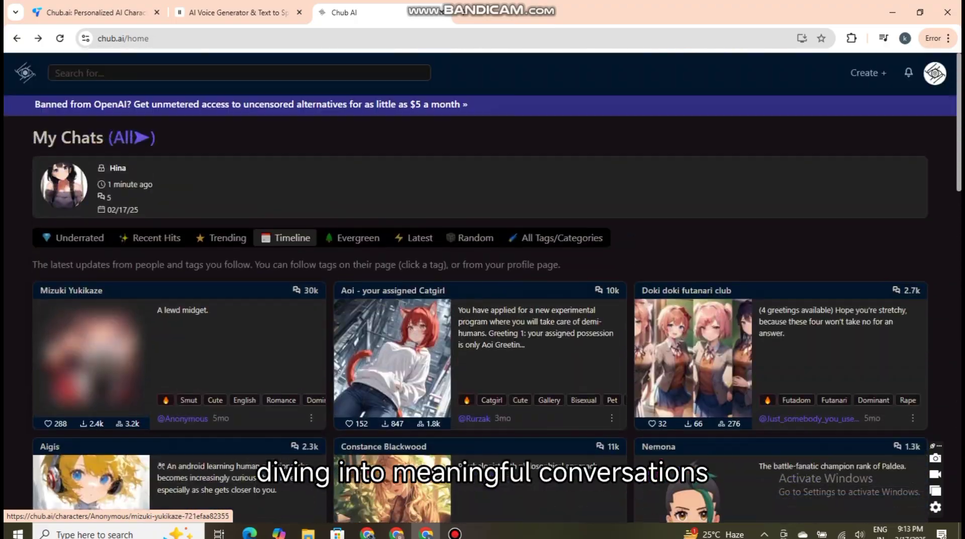